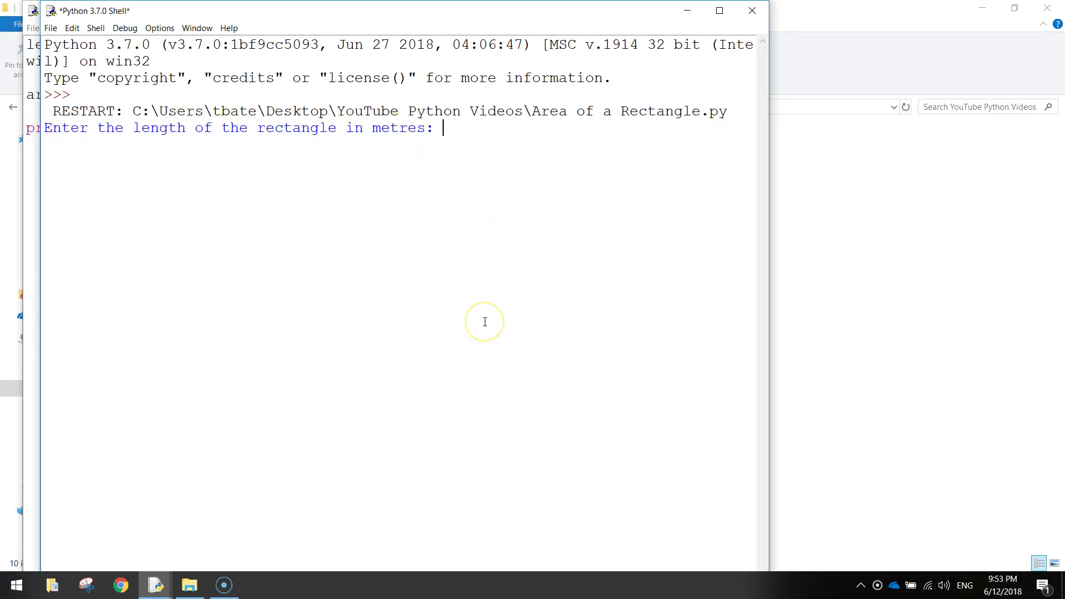
{"action": "type", "text": "10"}
Enter length 10 and width 3 at the Shell prompts to get an area of 30 square metres
{"action": "key", "text": "Return"}
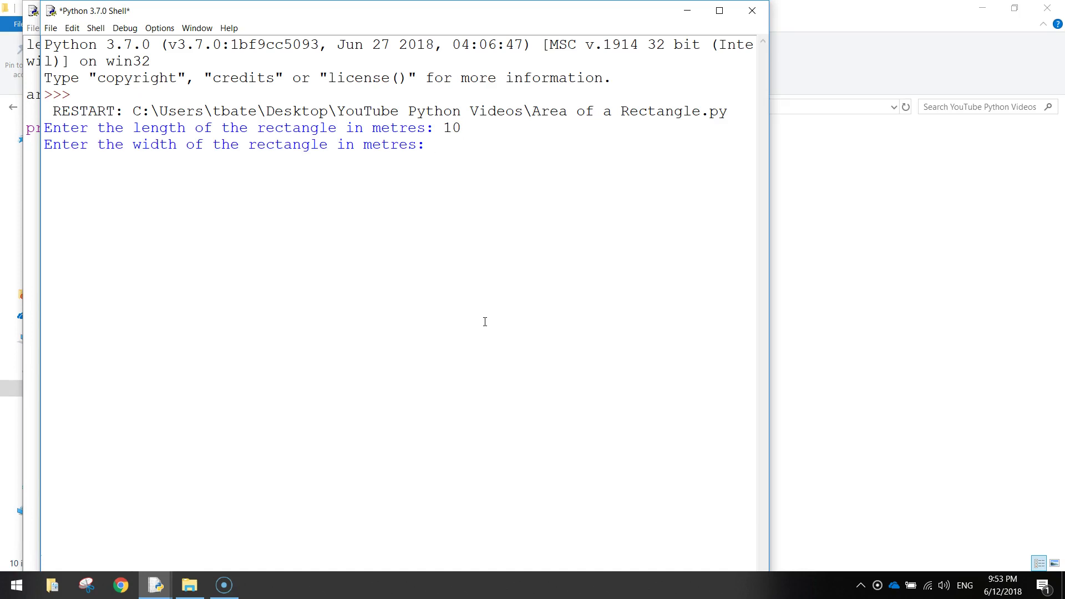
{"action": "type", "text": "3"}
{"action": "key", "text": "Return"}
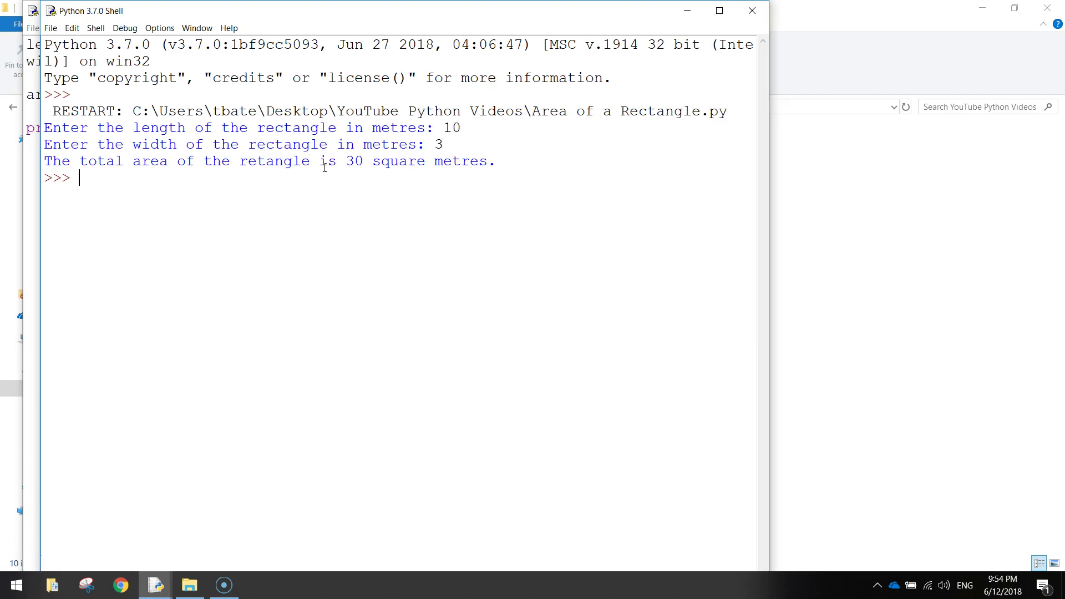
Close the Shell and the rectangle script, then relaunch IDLE from the Start menu
{"action": "left_click", "coordinate": [751, 10]}
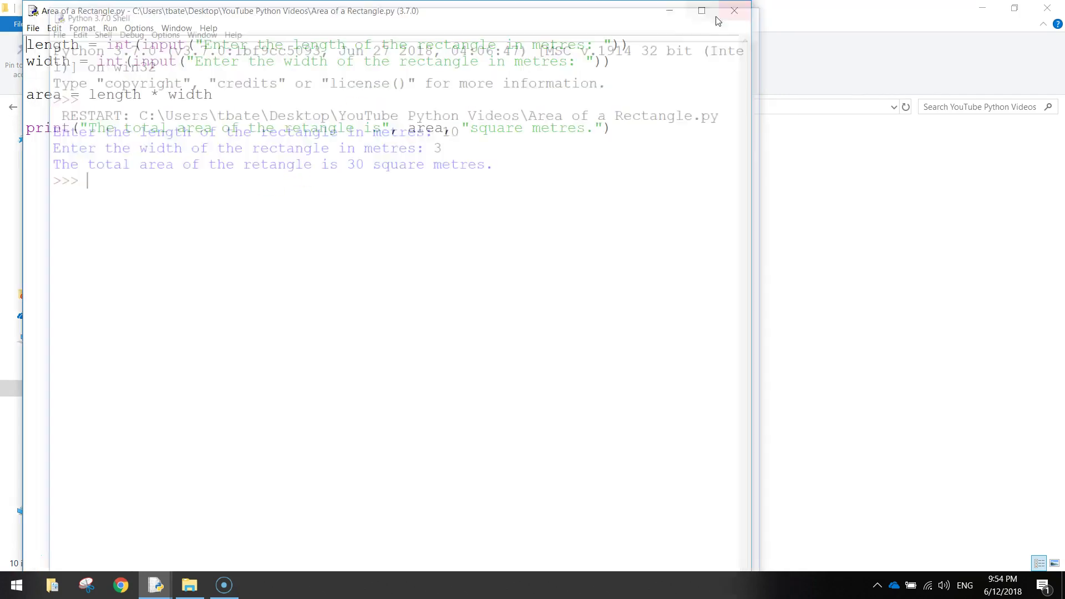
{"action": "left_click", "coordinate": [734, 10]}
{"action": "left_click", "coordinate": [8, 590]}
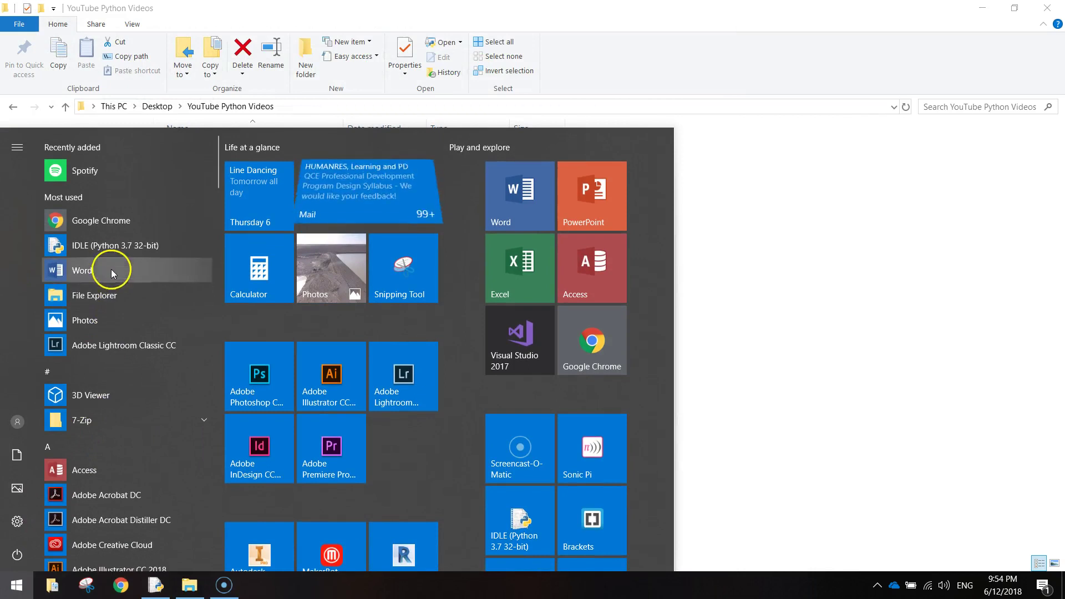
{"action": "left_click", "coordinate": [115, 257]}
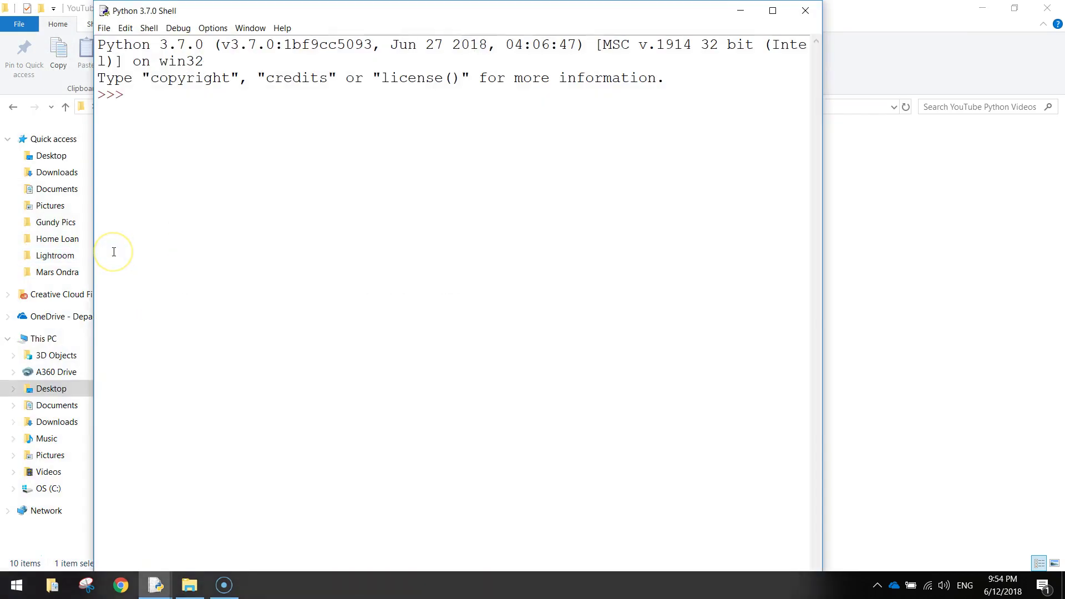
Create a new untitled script, maximize its window and place the cursor in it
{"action": "left_click", "coordinate": [103, 28]}
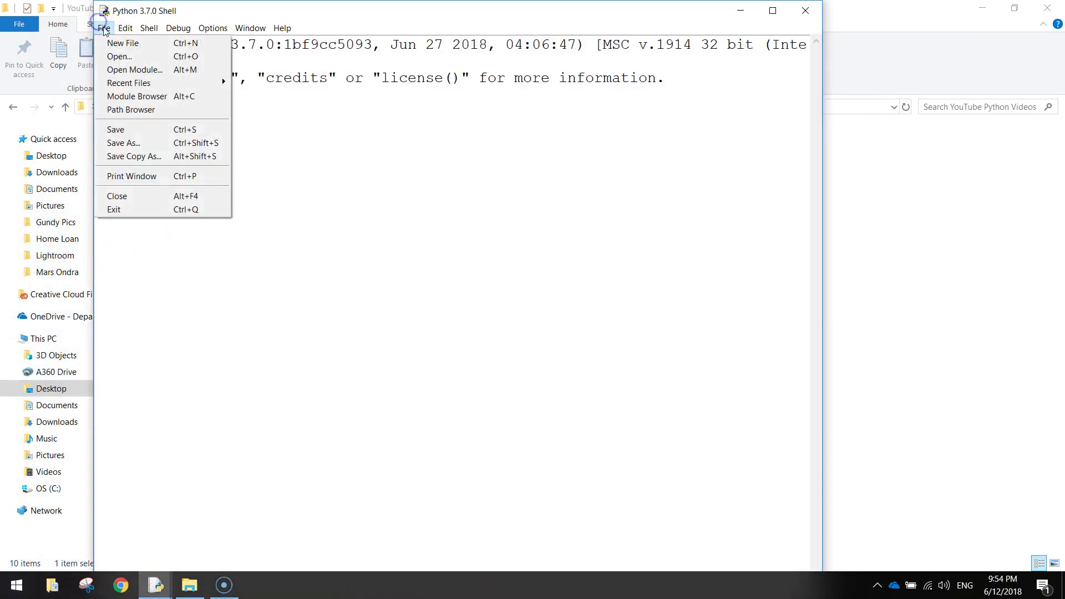
{"action": "left_click", "coordinate": [136, 44]}
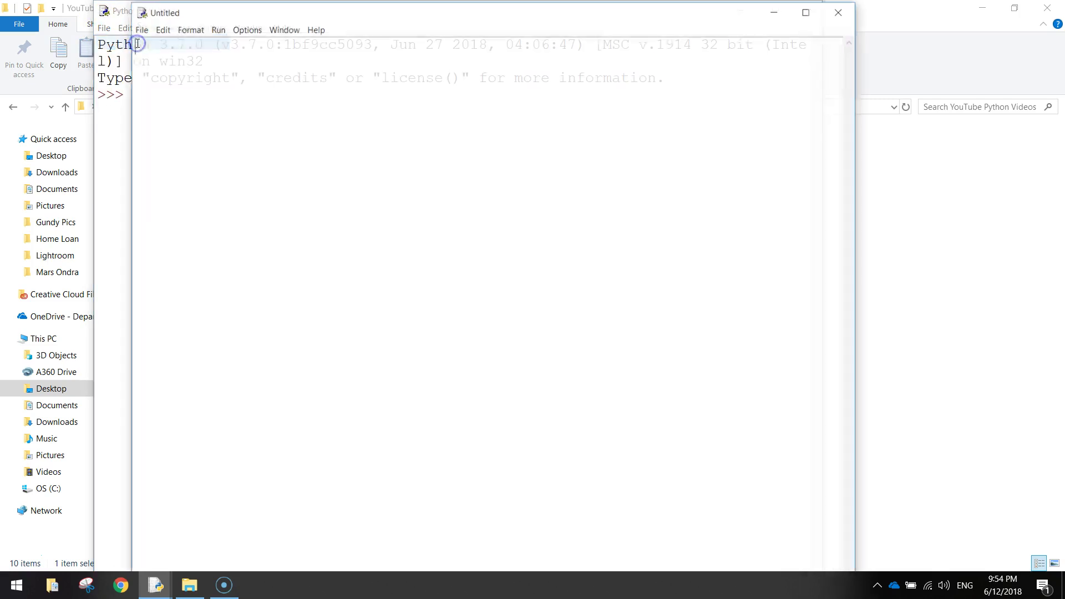
{"action": "double_click", "coordinate": [224, 14]}
{"action": "left_click", "coordinate": [117, 81]}
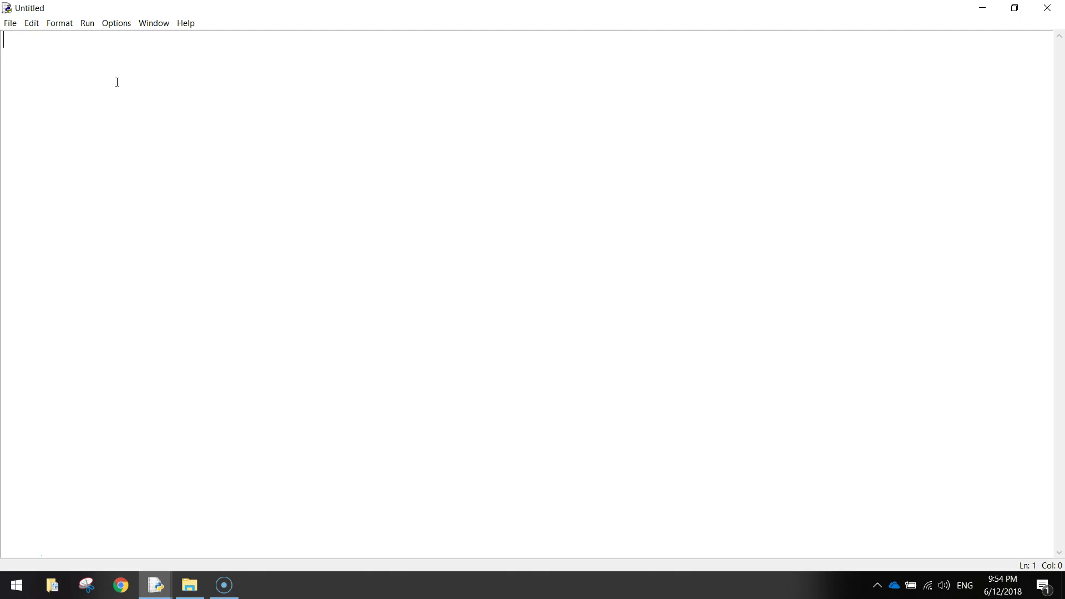
{"action": "type", "text": "length "}
{"action": "type", "text": "= "}
{"action": "type", "text": "input("}
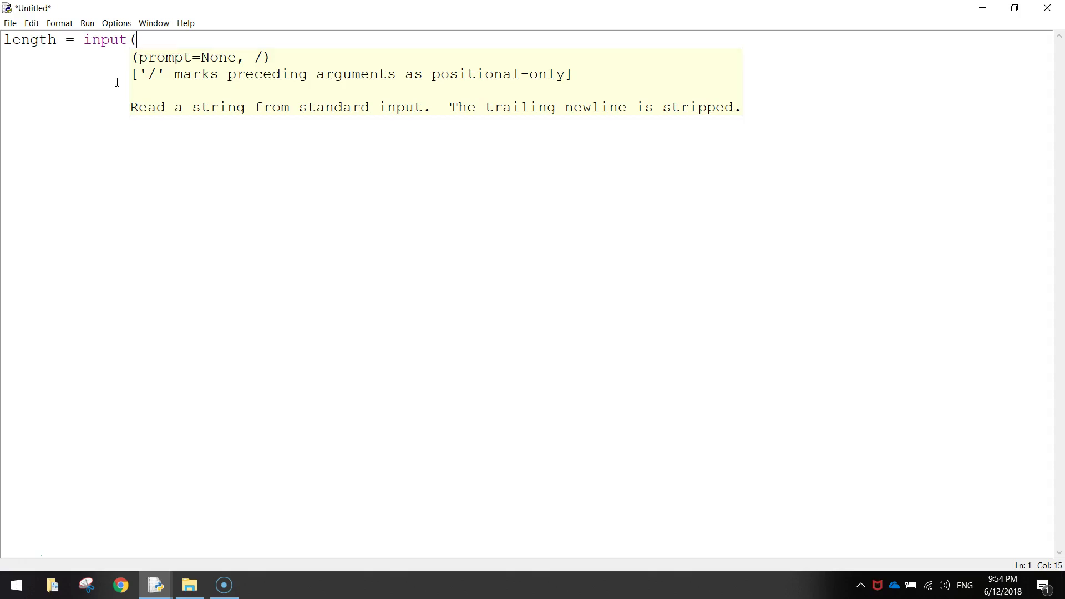
{"action": "type", "text": "\"Enter the length of the rectangle in metres: "}
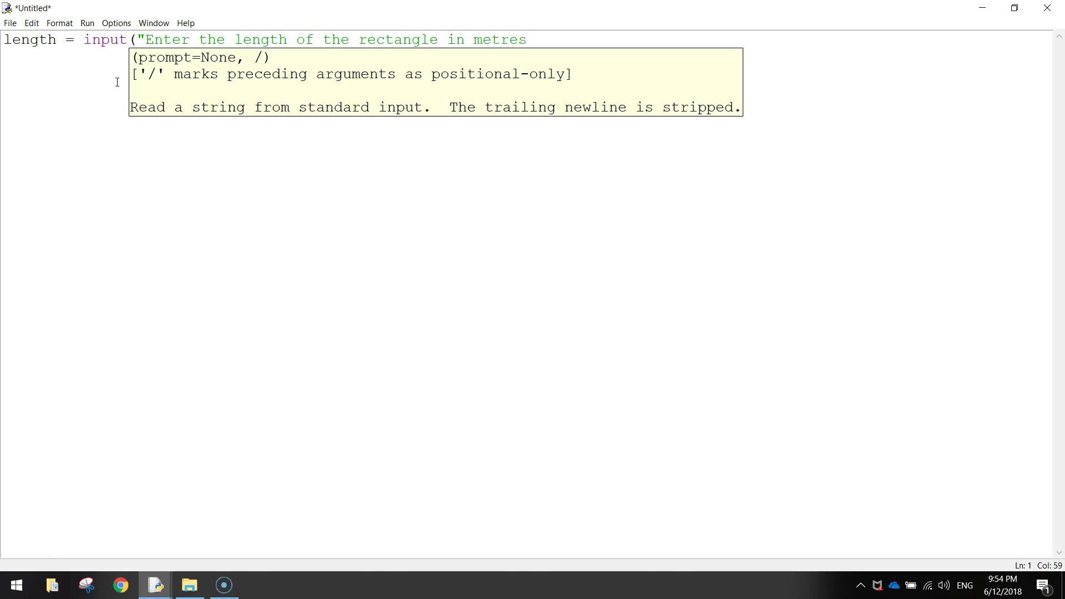
{"action": "type", "text": "\")"}
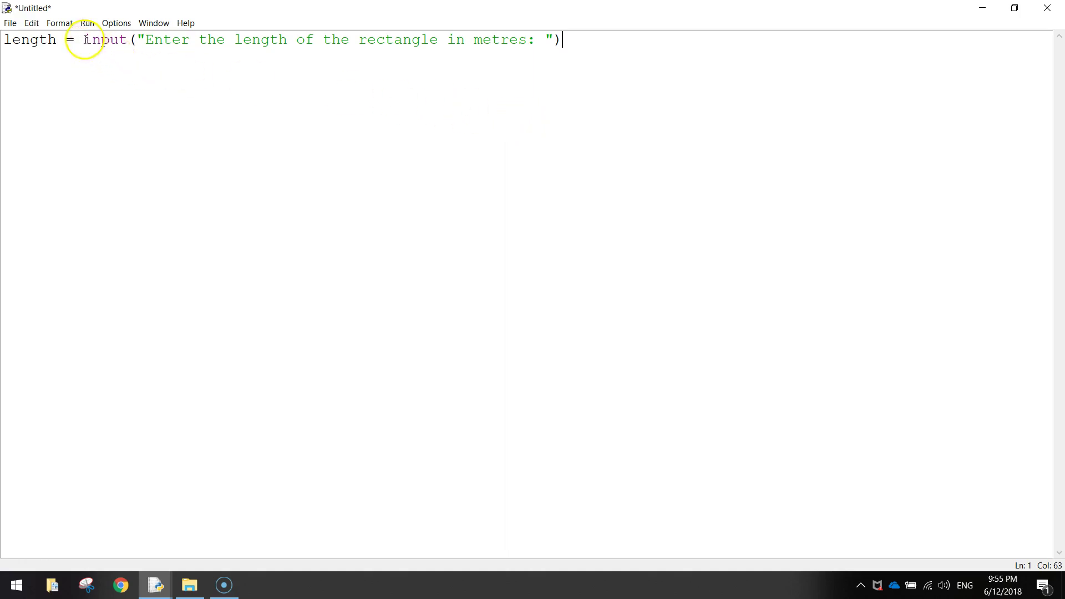
Write length = input("Enter the length of the rectangle in metres: ") and select its input expression
{"action": "left_click_drag", "start_coordinate": [84, 40], "coordinate": [565, 40]}
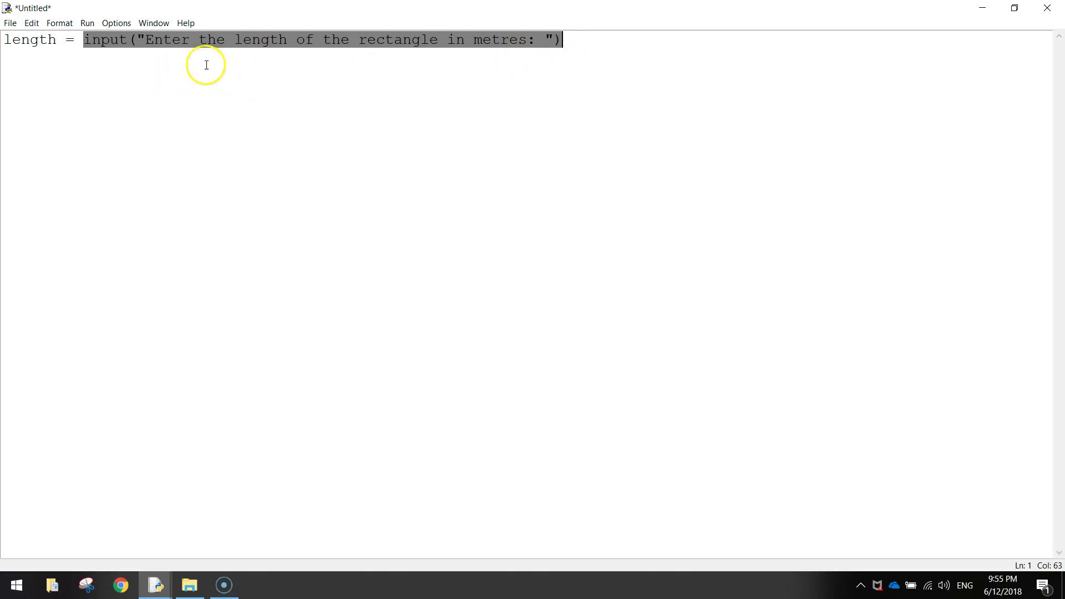
Wrap the input call on line 1 in int() so length becomes an integer
{"action": "left_click", "coordinate": [83, 40]}
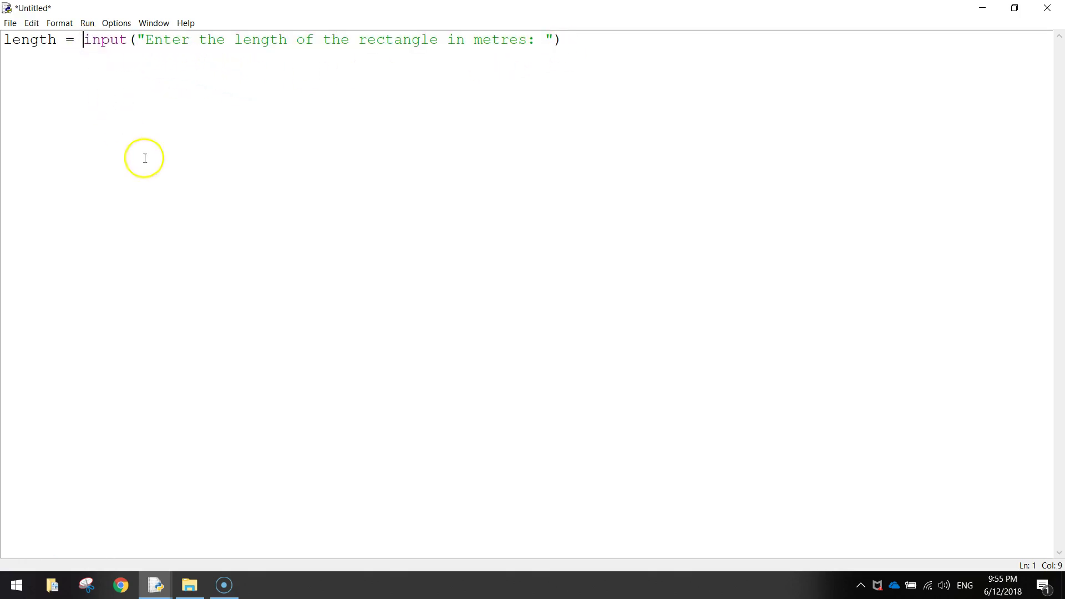
{"action": "type", "text": "int"}
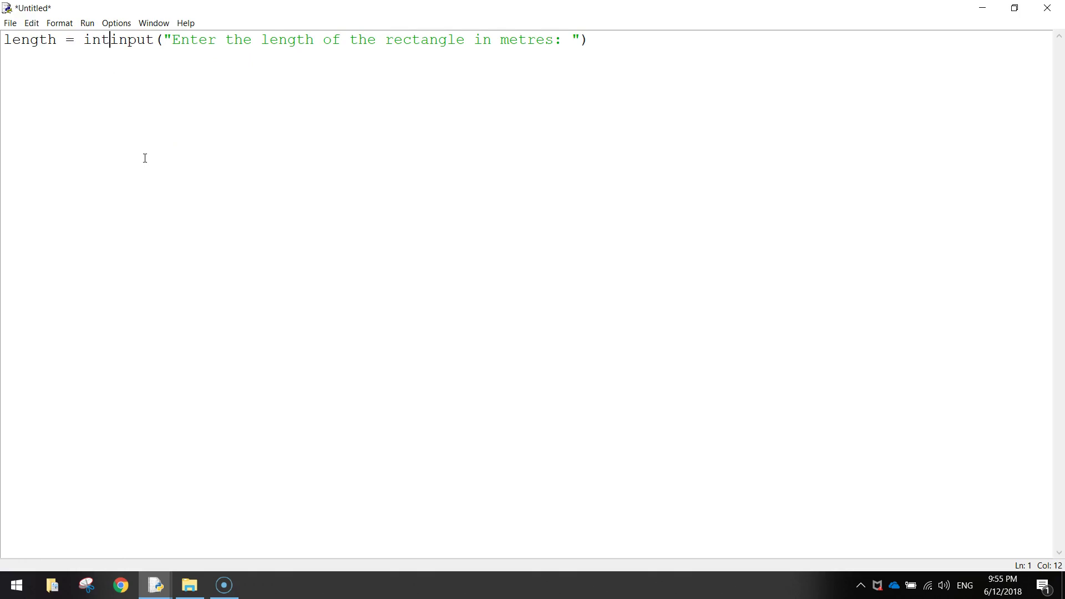
{"action": "type", "text": "("}
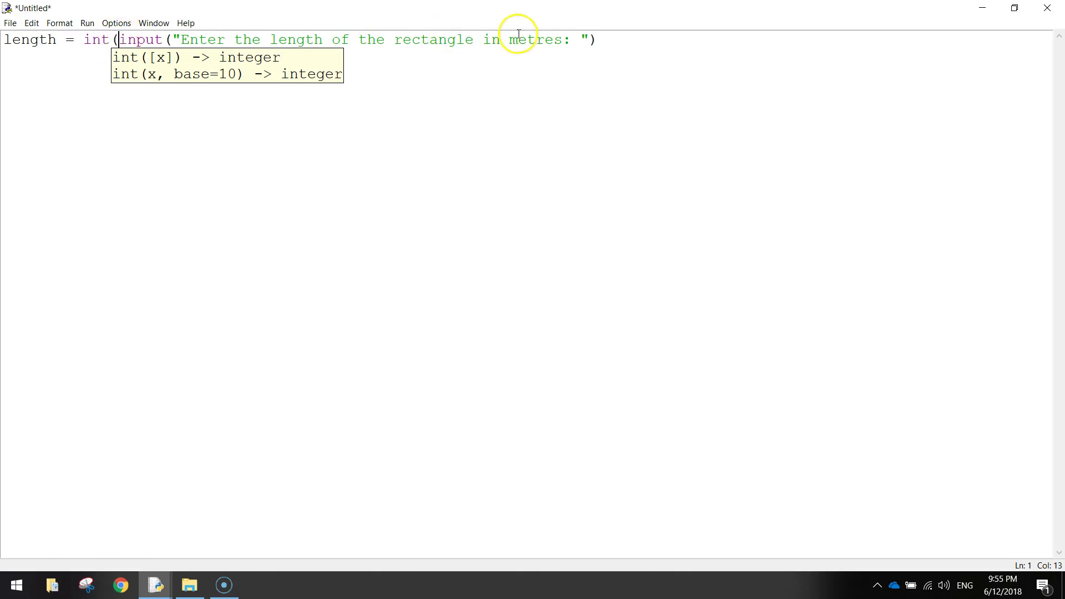
{"action": "left_click", "coordinate": [610, 39]}
{"action": "type", "text": ")"}
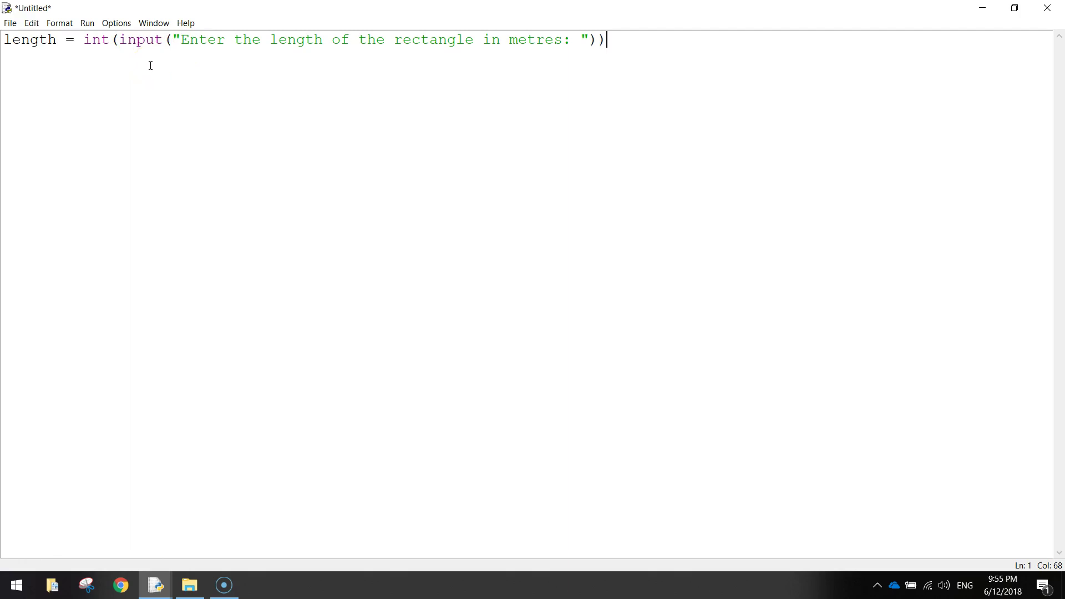
{"action": "double_click", "coordinate": [96, 39]}
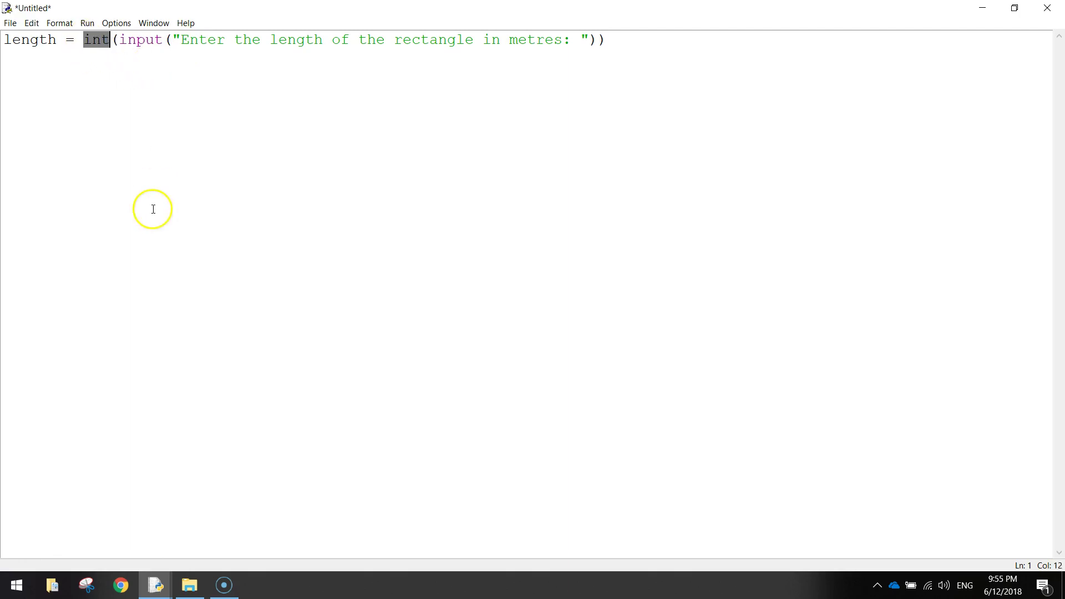
{"action": "left_click", "coordinate": [39, 58]}
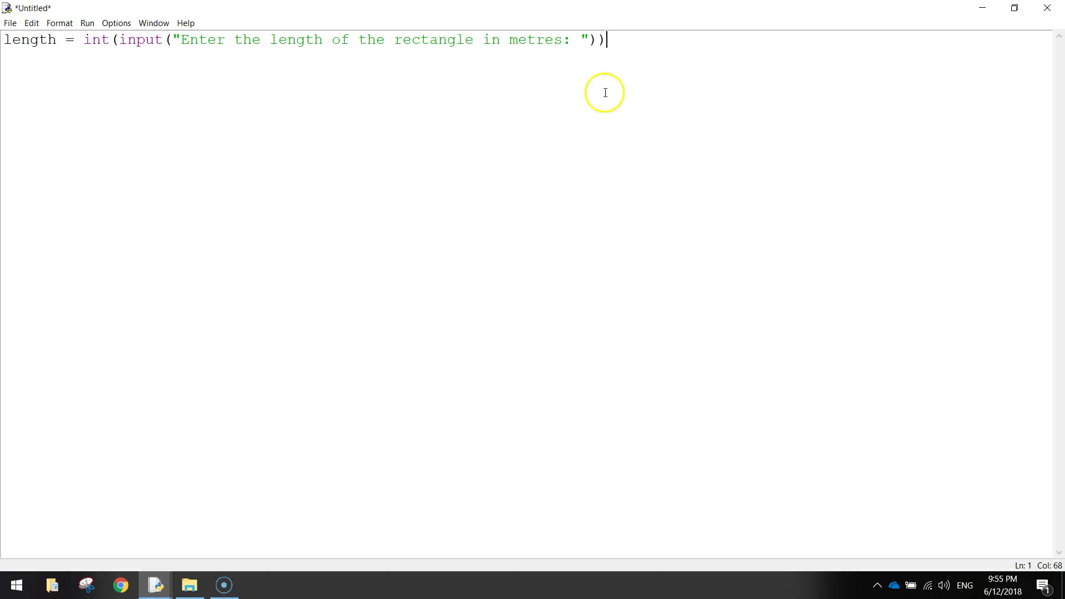
Add line 2 storing the integer width in metres, fixing typos, then start a new line
{"action": "key", "text": "Return"}
{"action": "type", "text": "width"}
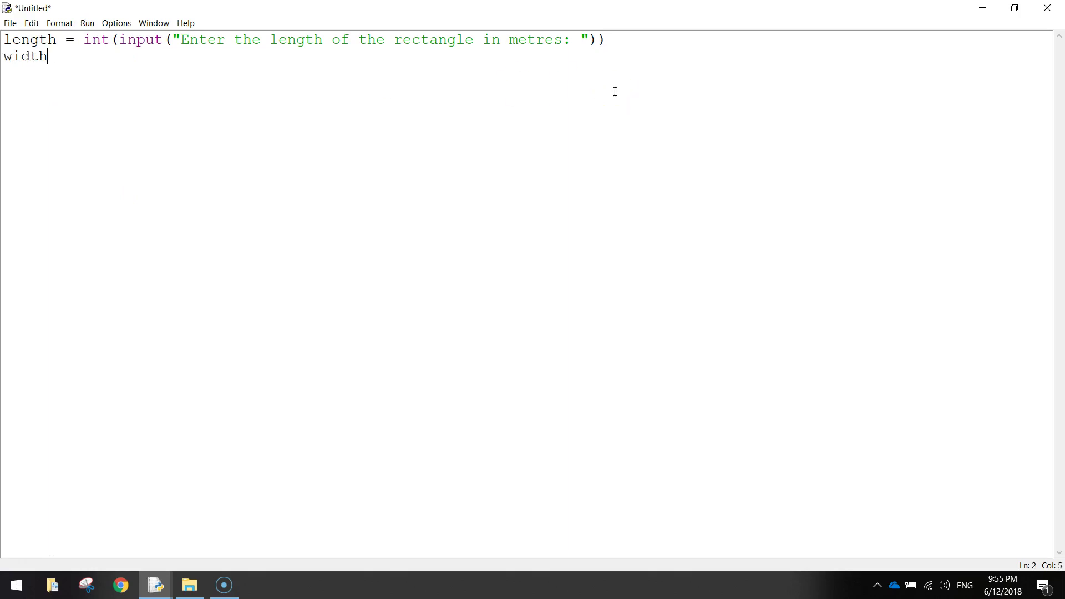
{"action": "type", "text": " = "}
{"action": "type", "text": "int("}
{"action": "type", "text": "input"}
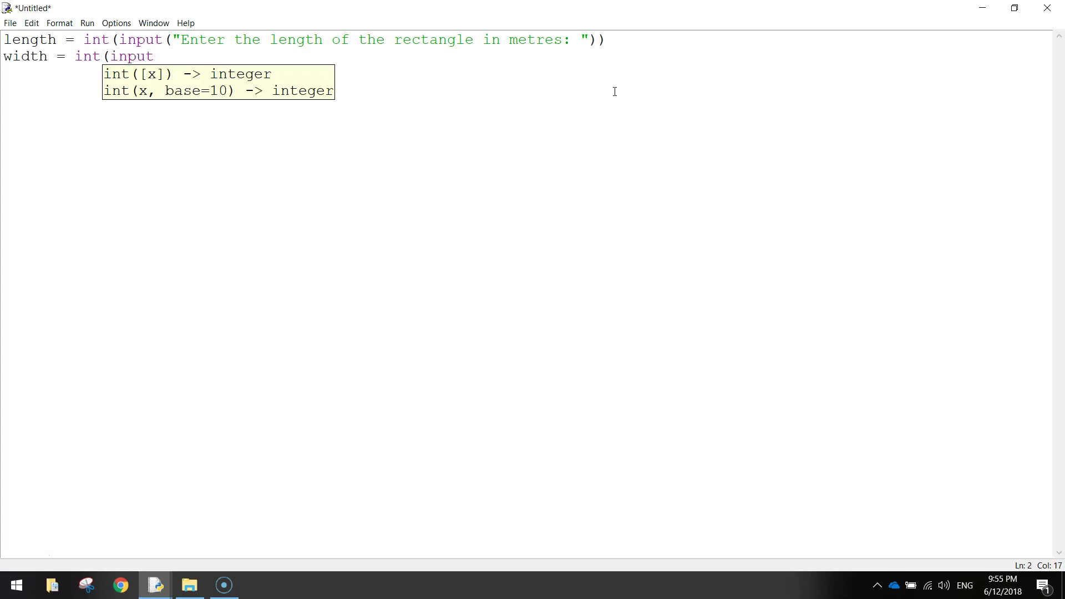
{"action": "type", "text": "("}
{"action": "key", "text": "Return"}
{"action": "key", "text": "BackSpace"}
{"action": "key", "text": "BackSpace"}
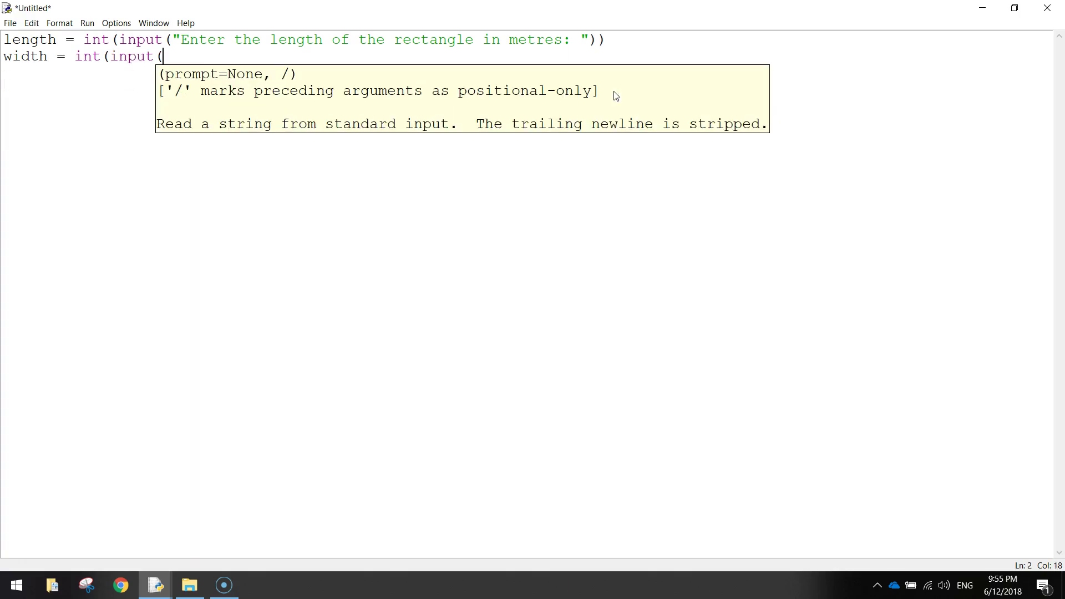
{"action": "type", "text": "\"Enter the width of the rectangle in metres\")"}
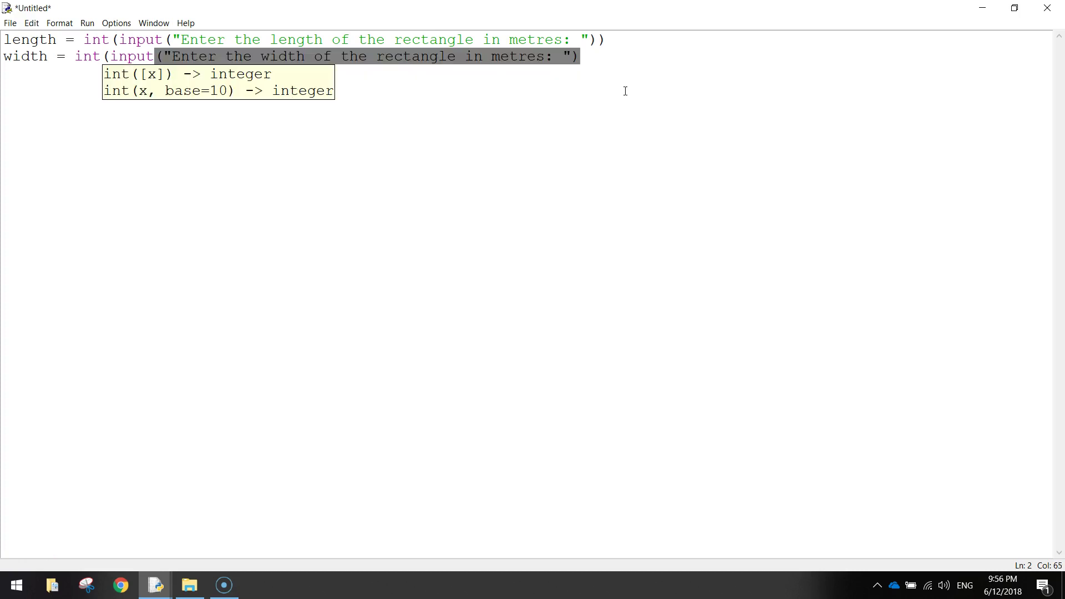
{"action": "type", "text": ")"}
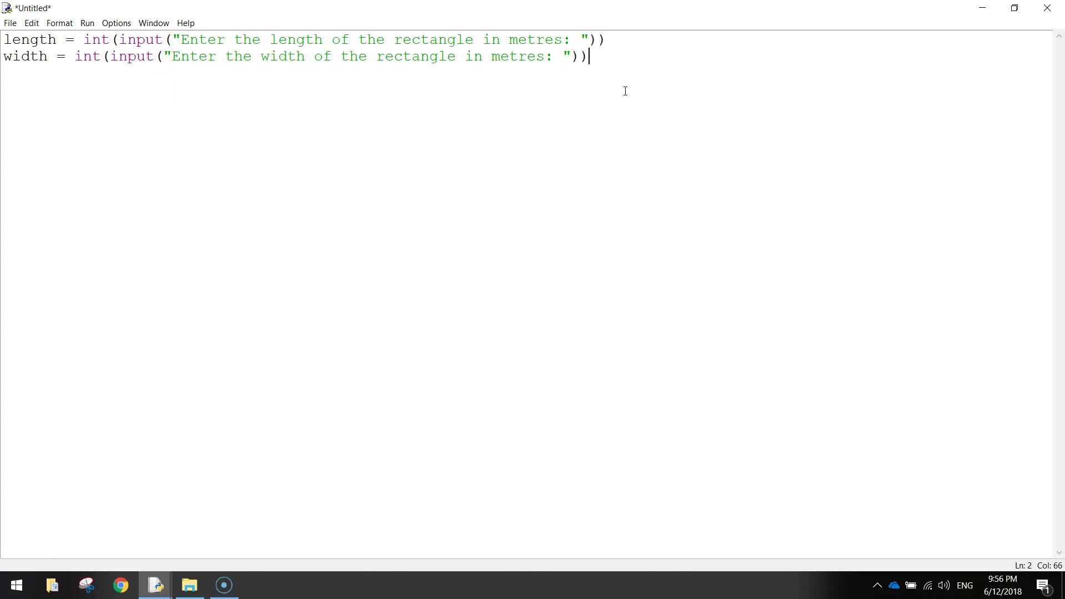
{"action": "key", "text": "Return"}
{"action": "type", "text": "area = "}
{"action": "type", "text": "length * wodth"}
Add area = length * width, correcting the misspelled width, and highlight the variables involved
{"action": "key", "text": "BackSpace"}
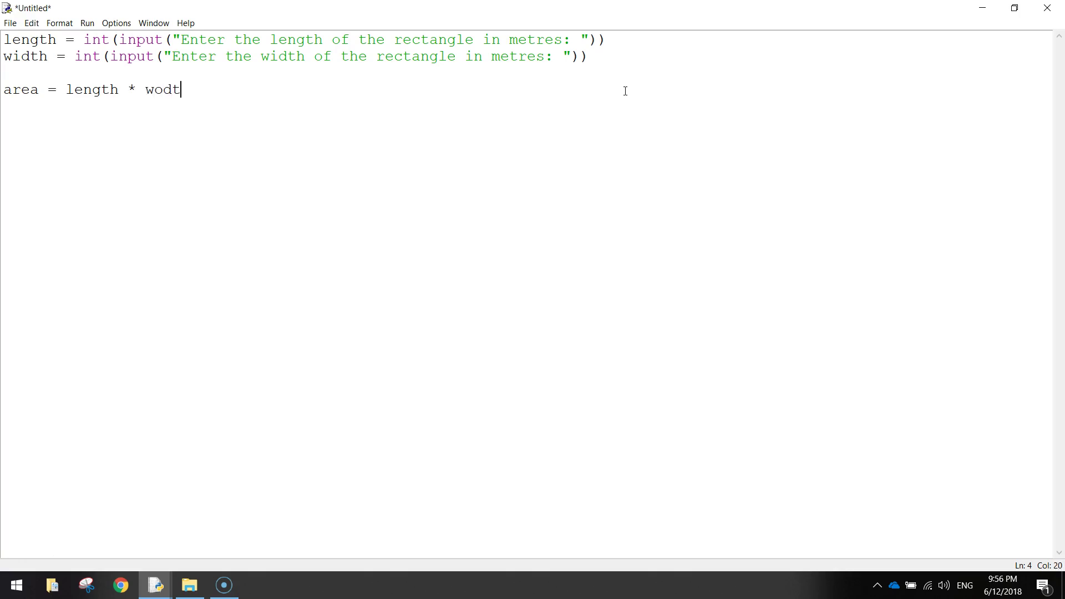
{"action": "key", "text": "BackSpace"}
{"action": "key", "text": "BackSpace"}
{"action": "key", "text": "BackSpace"}
{"action": "type", "text": "idth"}
{"action": "double_click", "coordinate": [7, 39]}
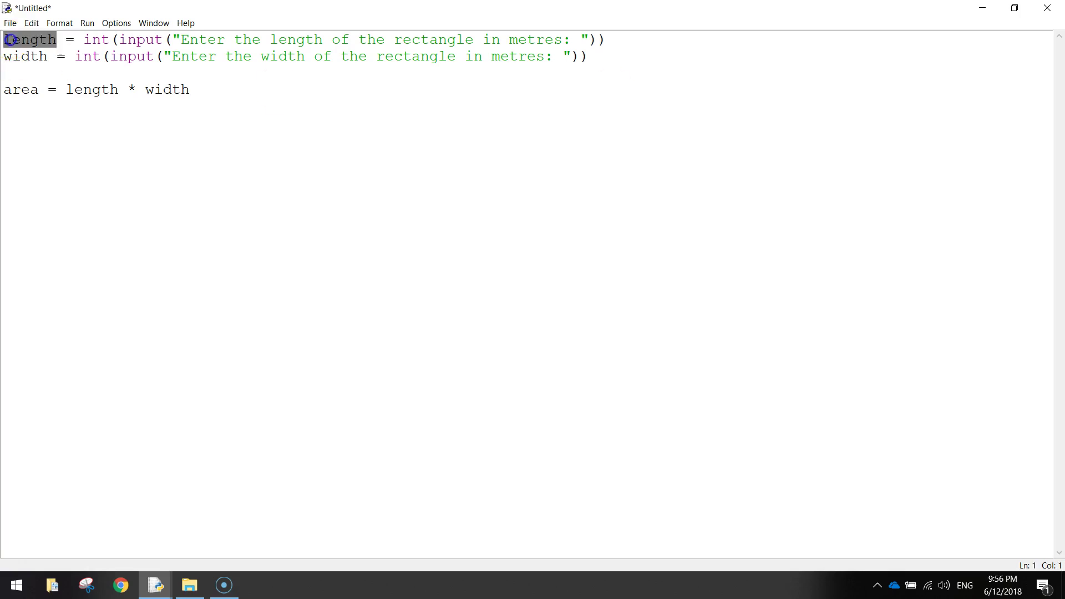
{"action": "double_click", "coordinate": [7, 56]}
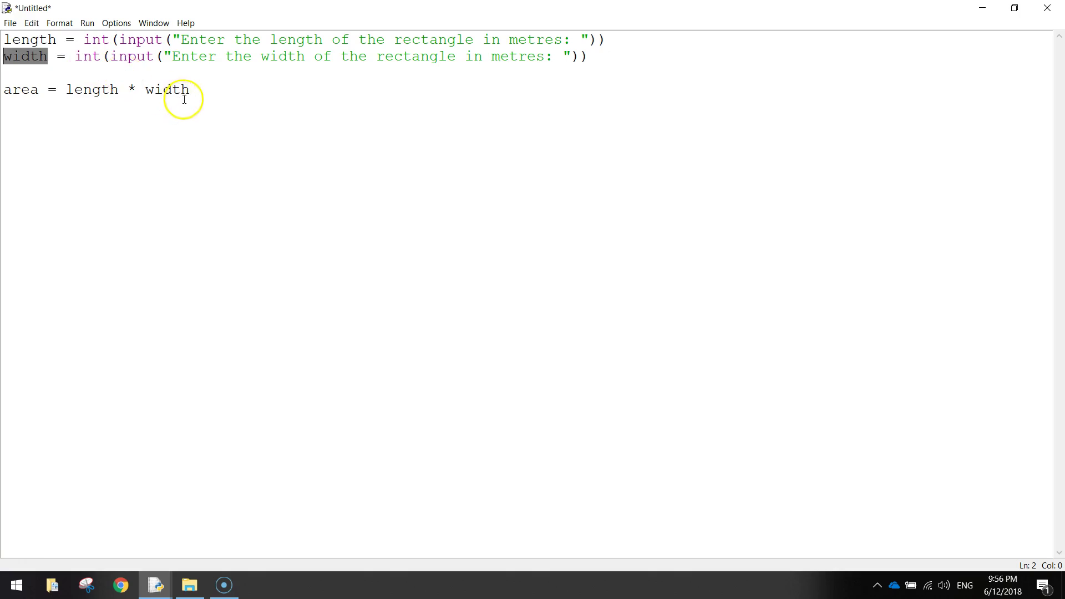
{"action": "left_click_drag", "start_coordinate": [195, 89], "coordinate": [65, 90]}
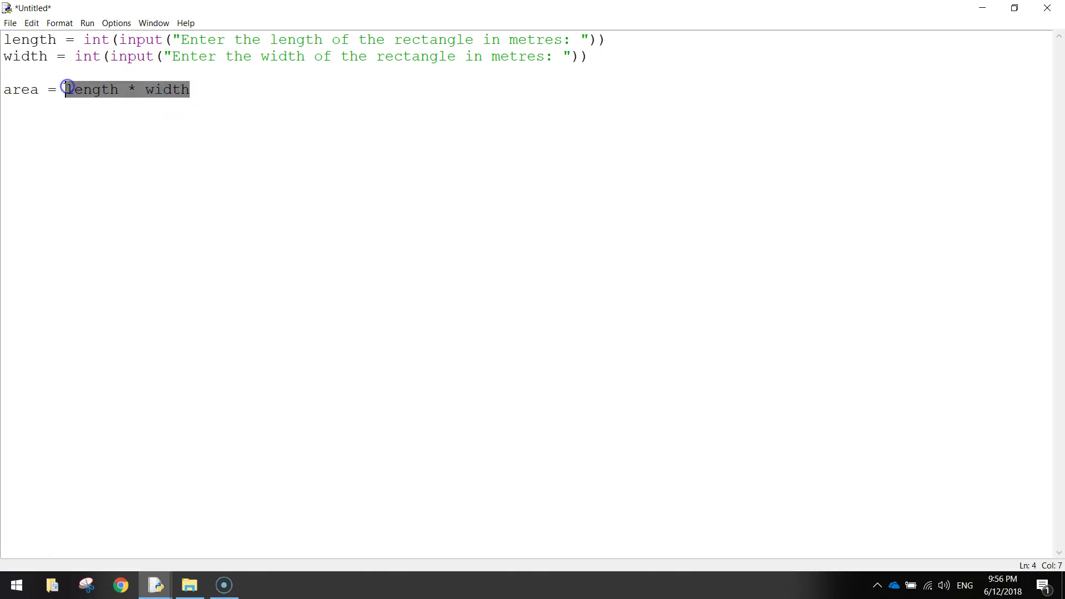
{"action": "double_click", "coordinate": [14, 90]}
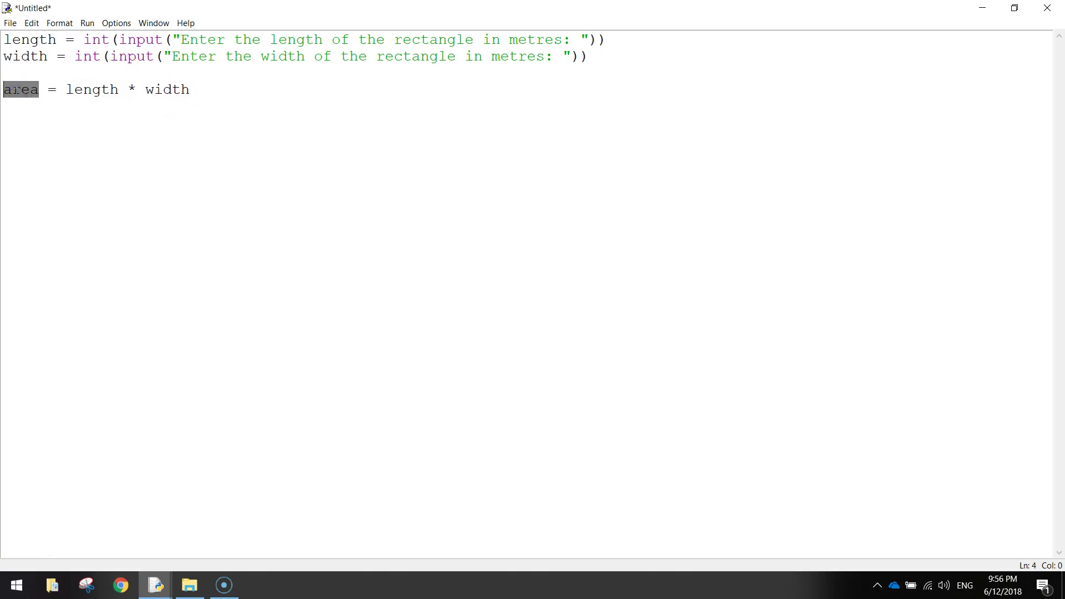
{"action": "left_click", "coordinate": [21, 116]}
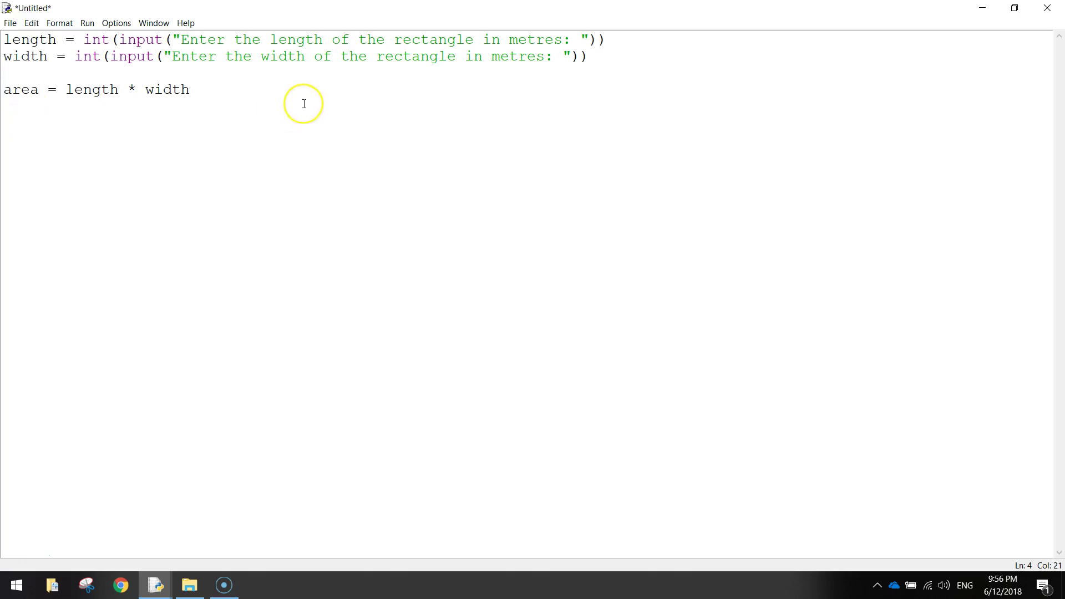
Add print("The total area of the rectangle is", area, "square metres.") as the last line
{"action": "key", "text": "Return"}
{"action": "type", "text": "print"}
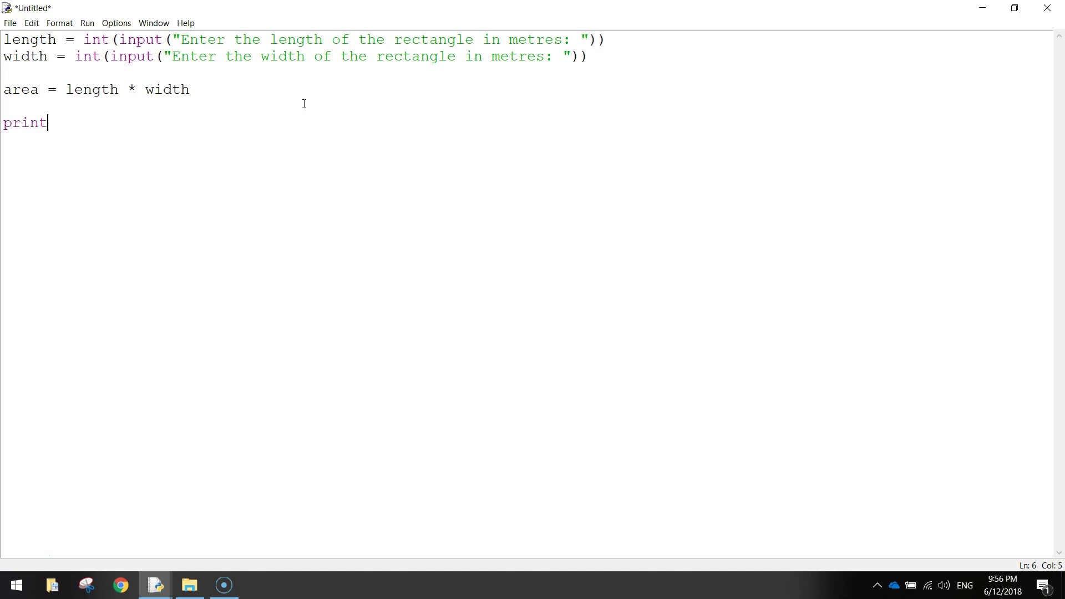
{"action": "type", "text": "("}
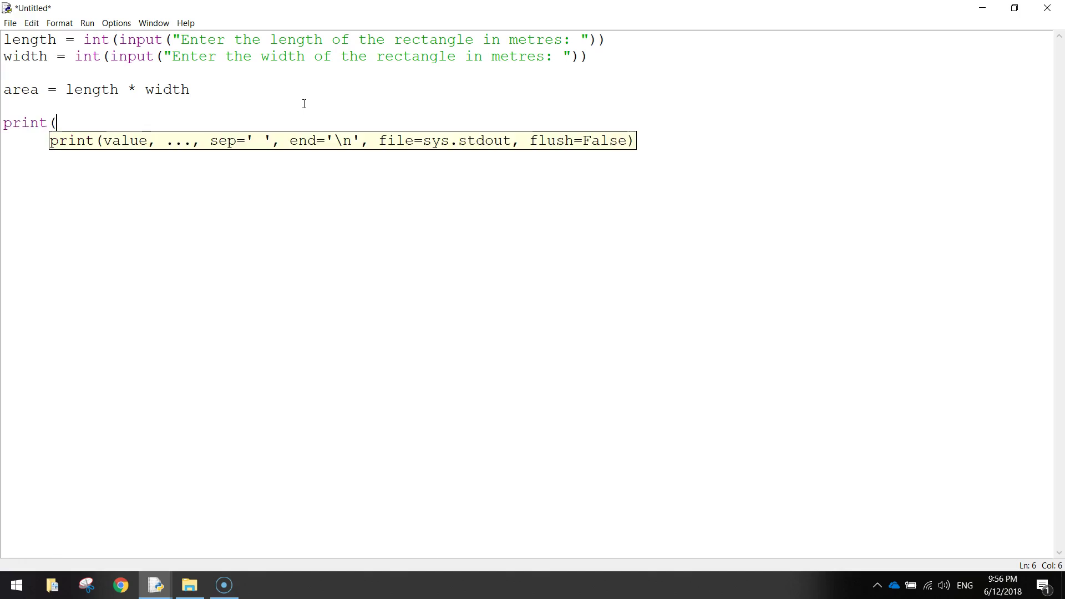
{"action": "type", "text": "\""}
{"action": "type", "text": "The total area of the rectangle is"}
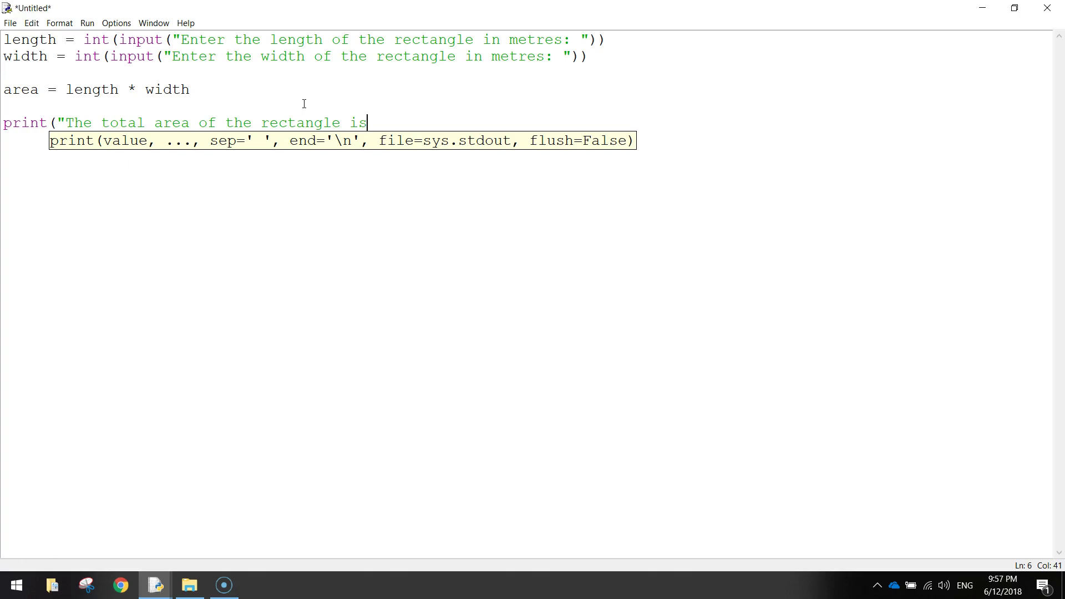
{"action": "type", "text": "\", area"}
{"action": "double_click", "coordinate": [17, 90]}
{"action": "left_click", "coordinate": [441, 123]}
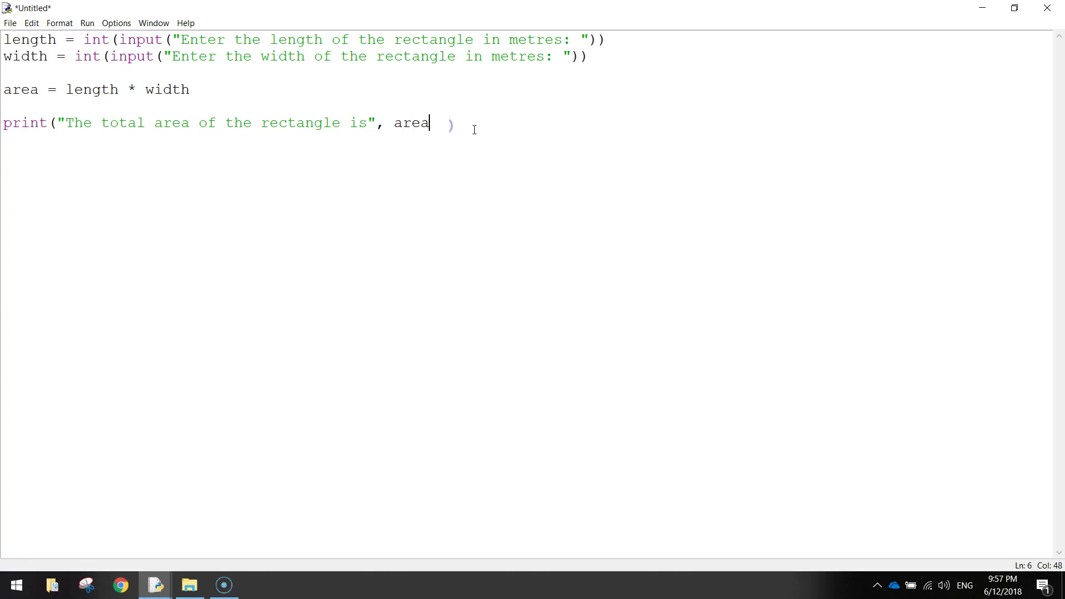
{"action": "type", "text": ", "}
{"action": "type", "text": "\"square metres."}
{"action": "type", "text": "\")"}
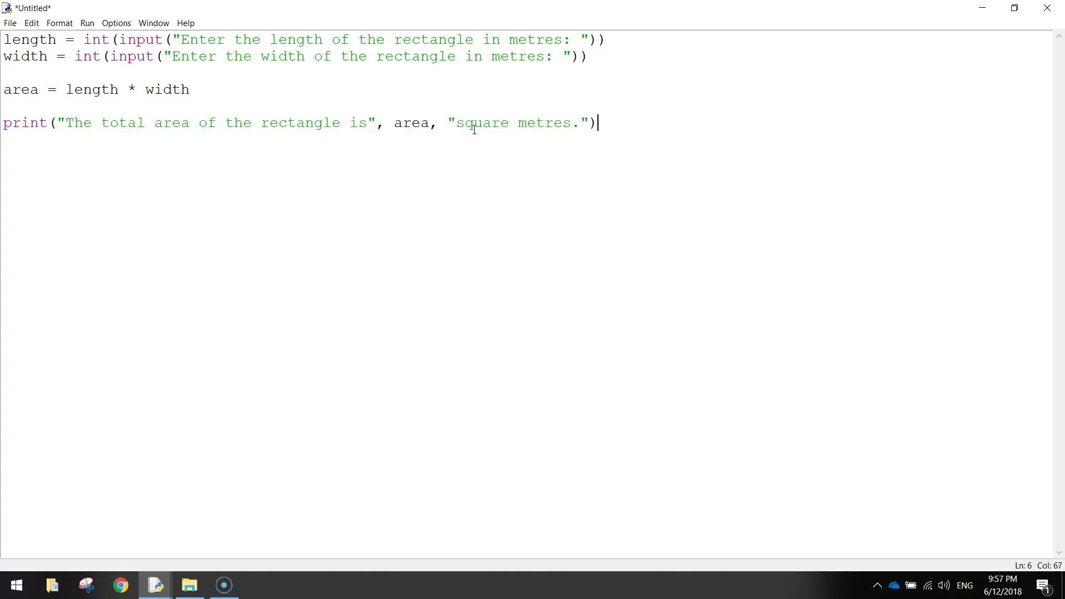
{"action": "left_click", "coordinate": [674, 331]}
Save the script with Ctrl+S to the Desktop folder as 'Area of Rectangle.py'
{"action": "key", "text": "ctrl+s"}
{"action": "left_click", "coordinate": [57, 133]}
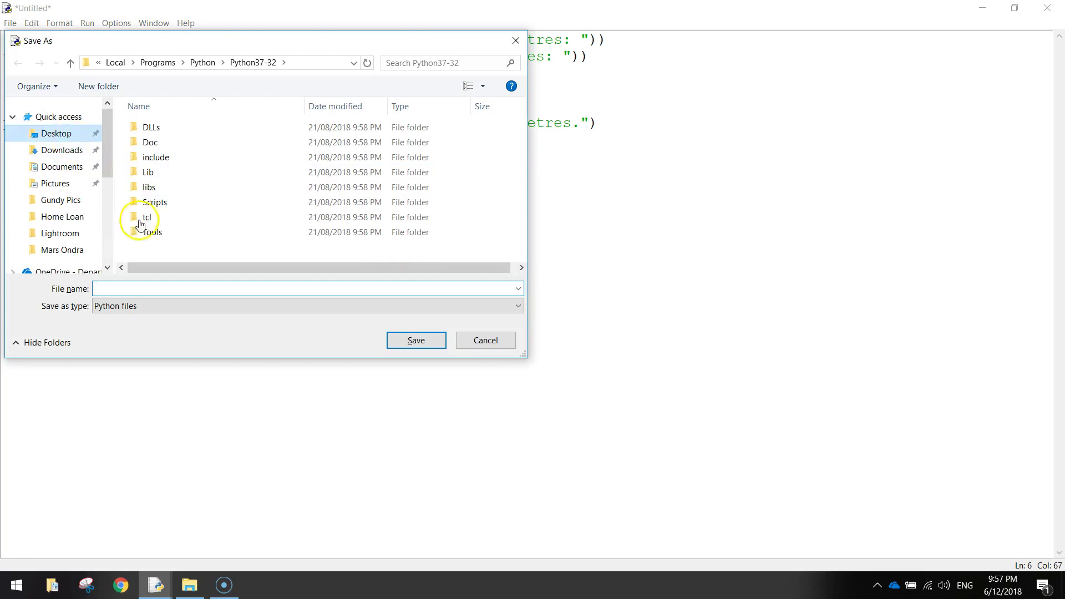
{"action": "left_click", "coordinate": [148, 288]}
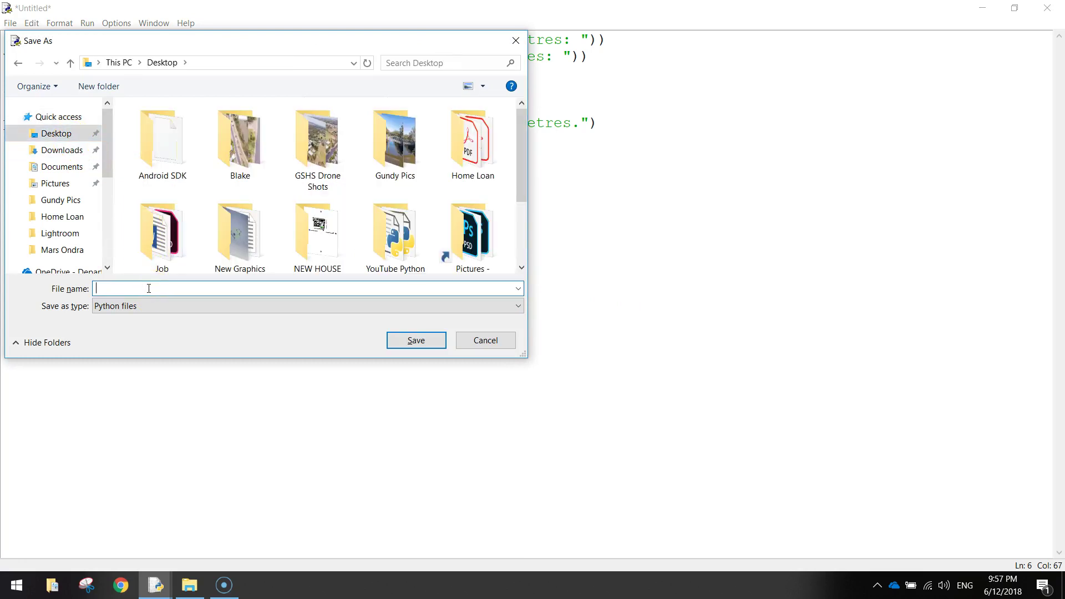
{"action": "type", "text": "Area of Recangle"}
{"action": "left_click", "coordinate": [415, 340]}
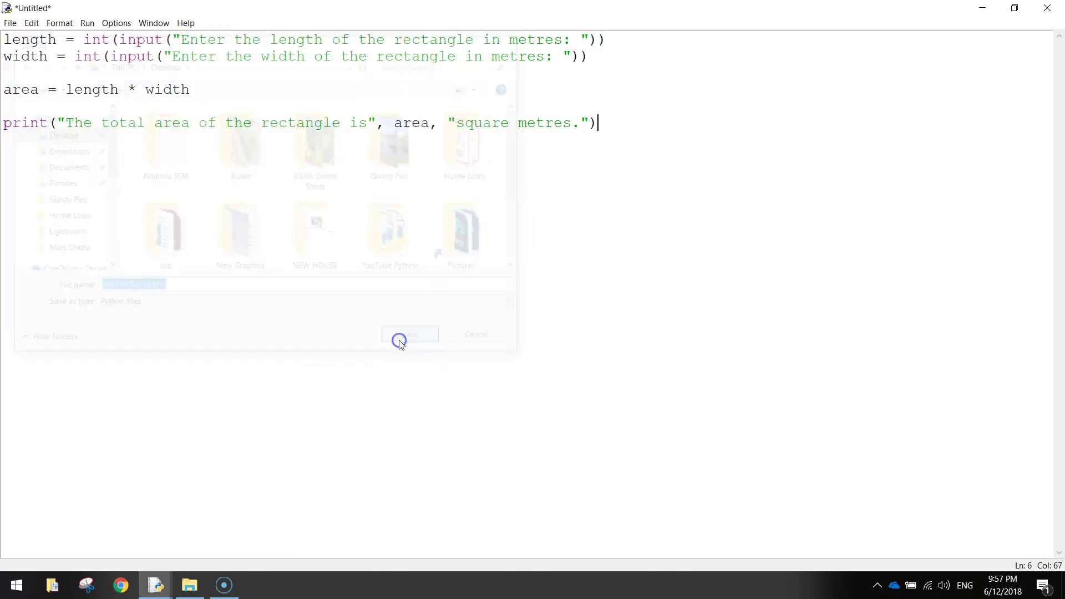
Run the script with F5 and enter length 5 and width 8
{"action": "key", "text": "F5"}
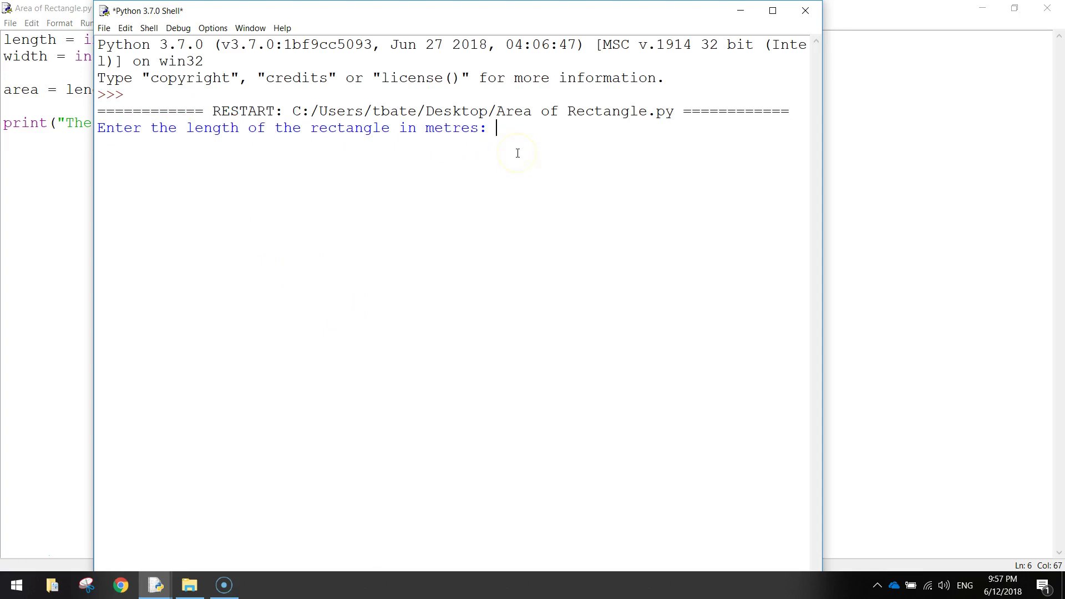
{"action": "type", "text": "5"}
{"action": "key", "text": "Return"}
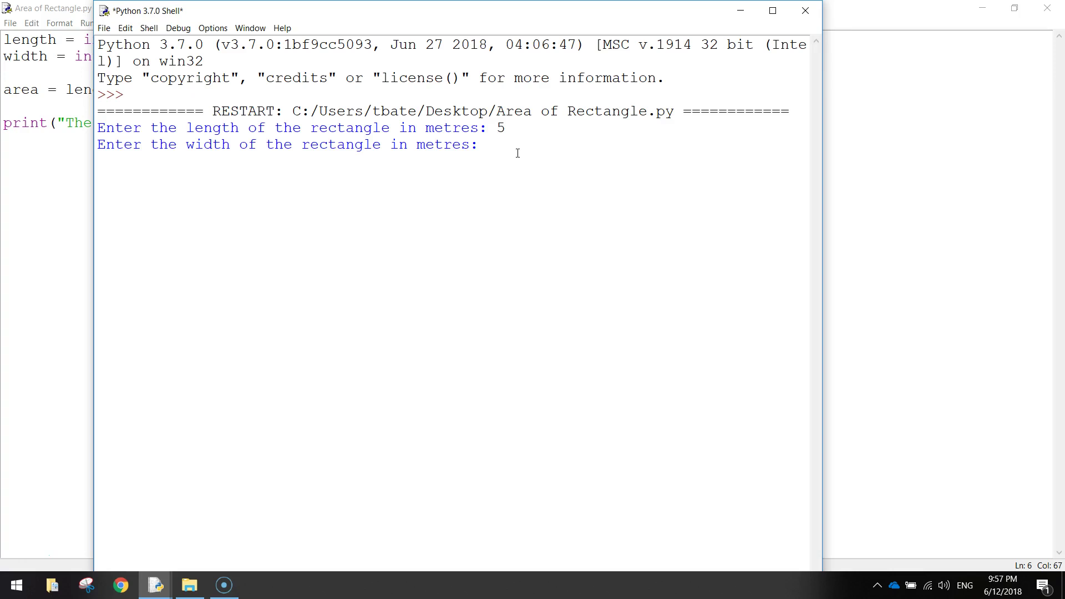
{"action": "type", "text": "8"}
{"action": "key", "text": "Return"}
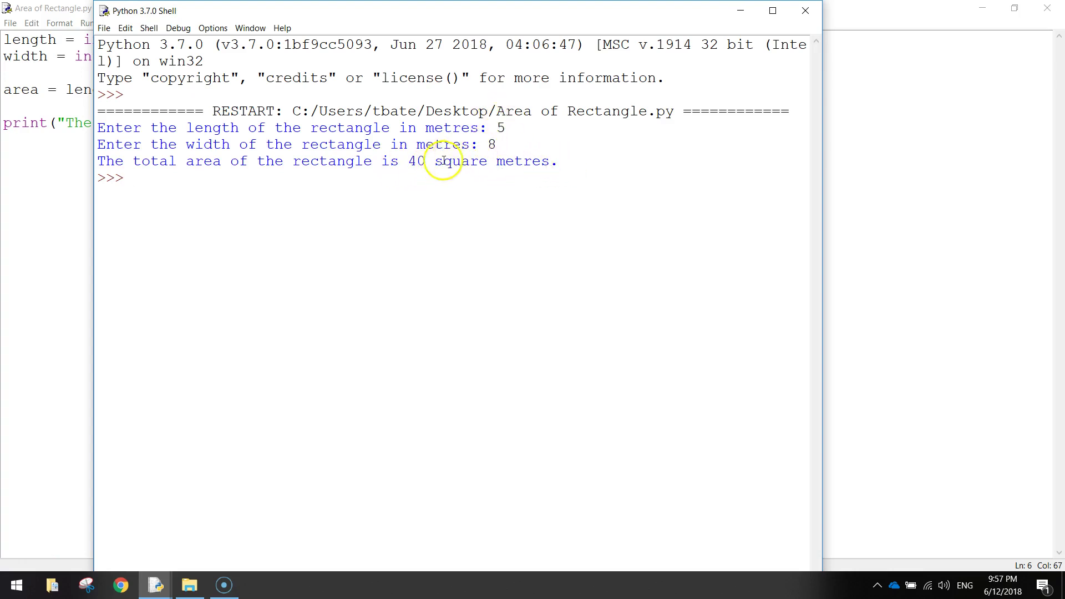
Highlight the reported area of 40 square metres and close the Shell window
{"action": "left_click_drag", "start_coordinate": [408, 160], "coordinate": [427, 160]}
{"action": "left_click", "coordinate": [426, 161]}
{"action": "left_click", "coordinate": [818, 13]}
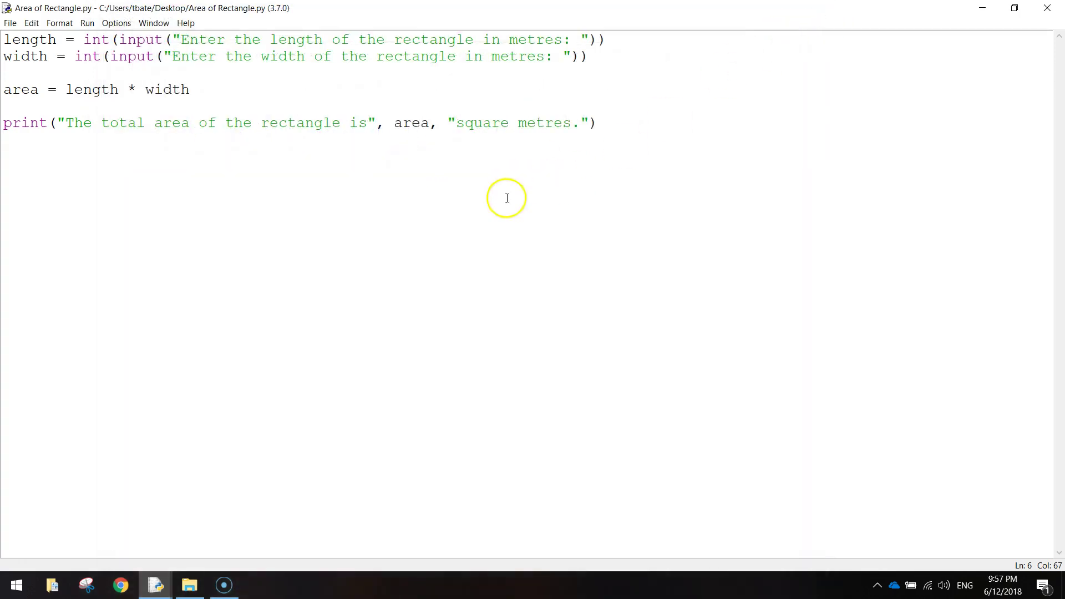